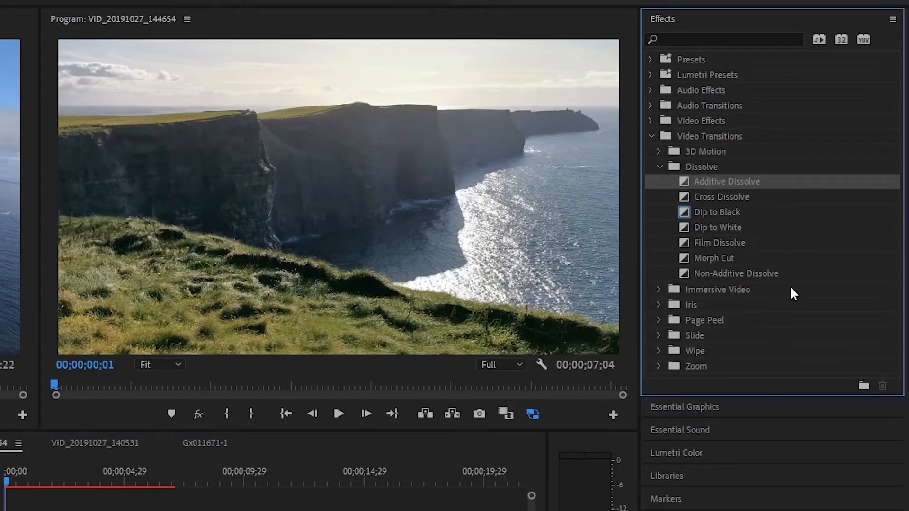
click(658, 167)
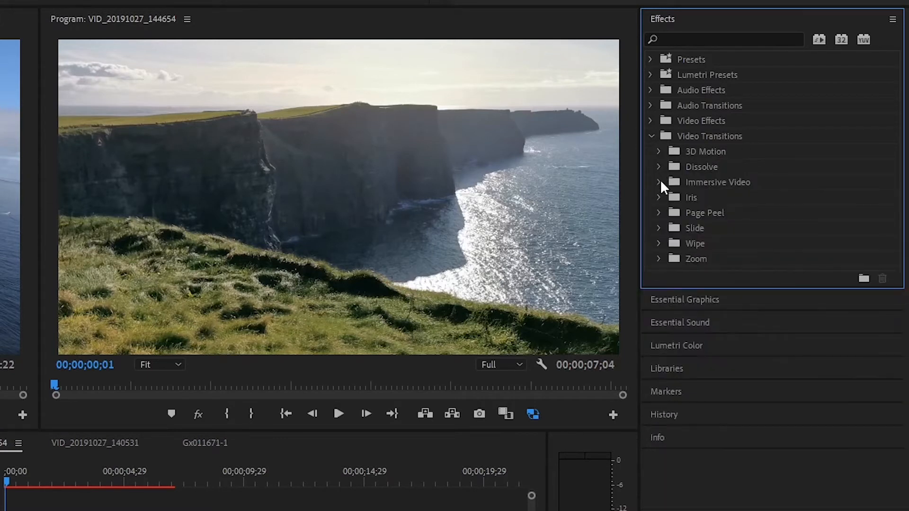
click(658, 181)
click(659, 182)
click(659, 198)
click(658, 197)
click(658, 167)
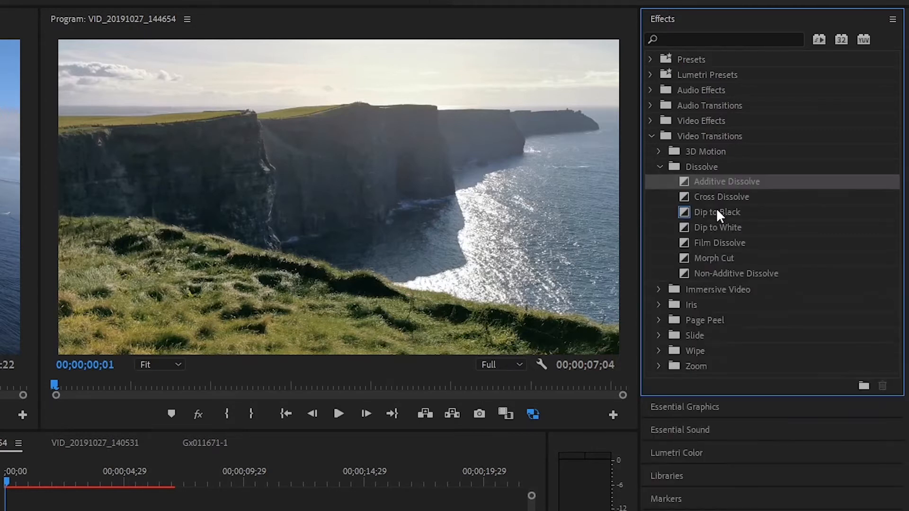
Apply the Additive Dissolve transition to the cut between VID_20191027_140531.mp4 and Gx011671-1.m4v, and play it back
drag(721, 197, 107, 510)
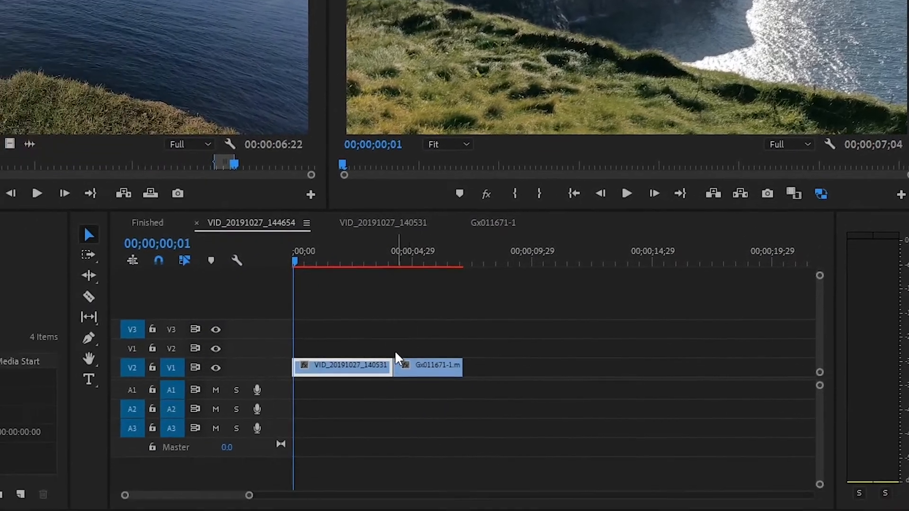
drag(395, 358, 402, 359)
scroll(402, 359, up, 3)
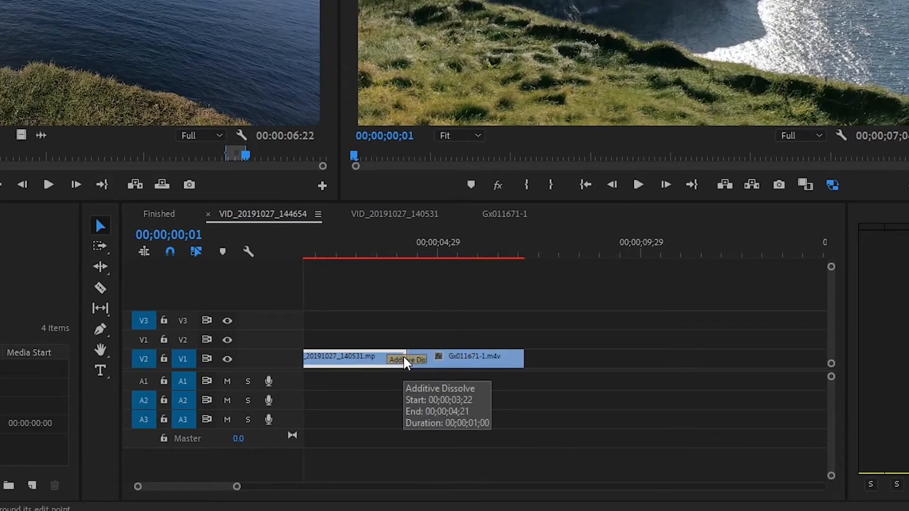
scroll(416, 344, up, 2)
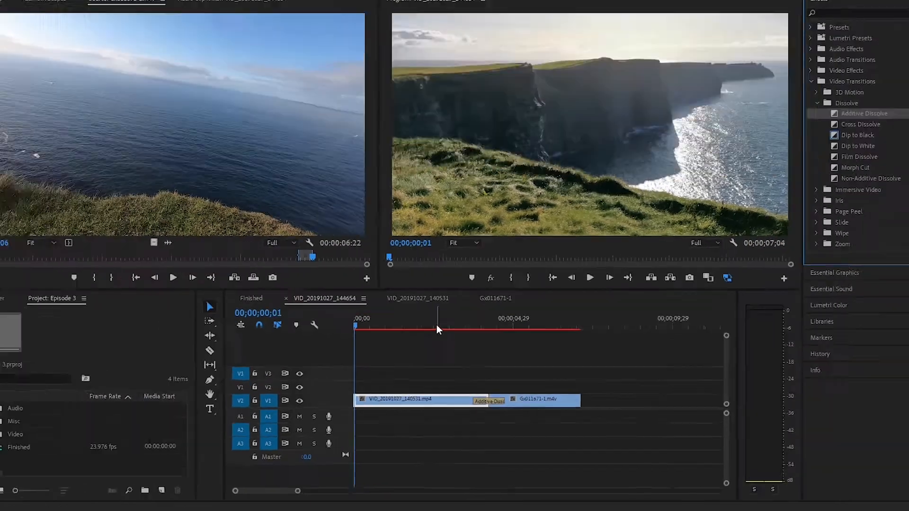
click(426, 250)
key(space)
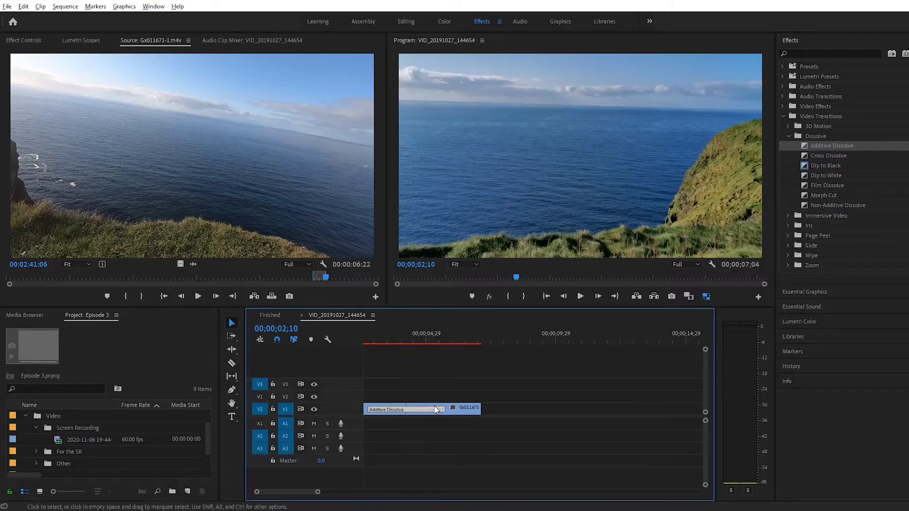
Shorten the Additive Dissolve slightly by trimming its end edge in the timeline
scroll(435, 410, up, 1)
scroll(435, 410, up, 2)
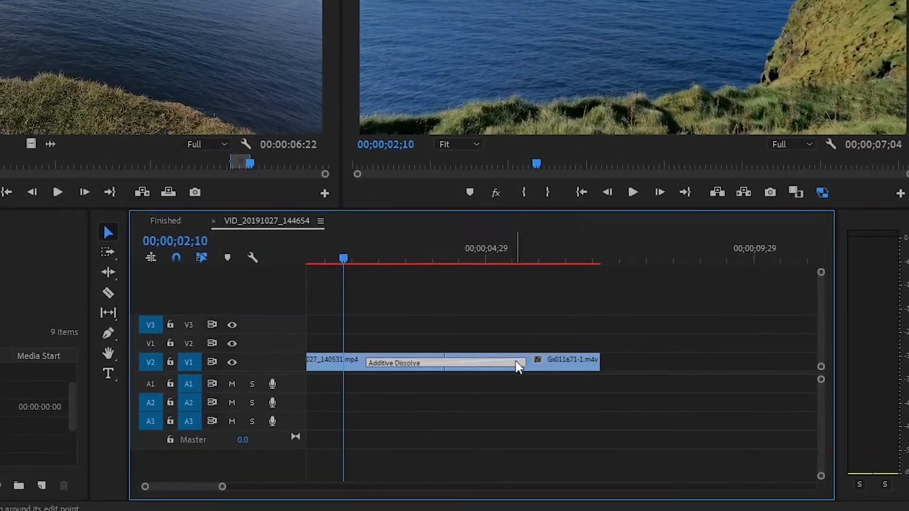
mouse_move(522, 363)
mouse_down()
mouse_move(547, 362)
mouse_move(511, 362)
mouse_up()
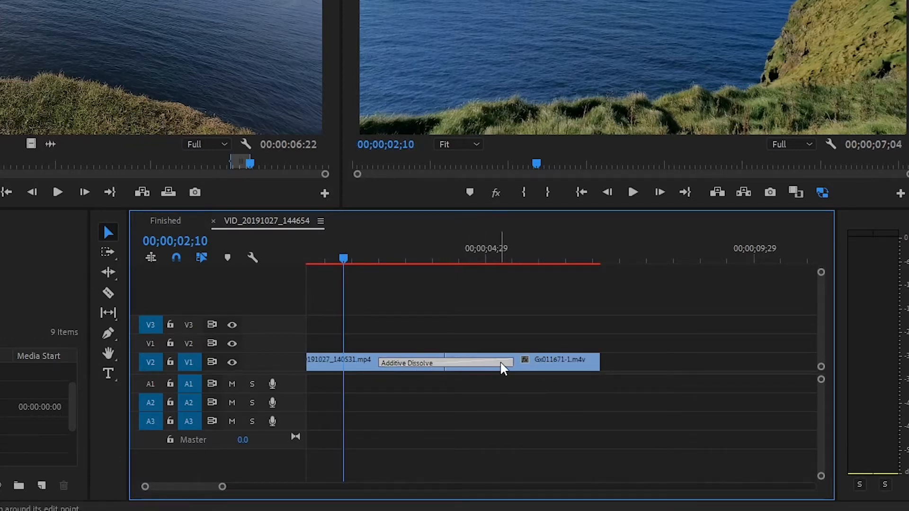
Set the Additive Dissolve's transition duration to 00;00;01;00
right_click(512, 362)
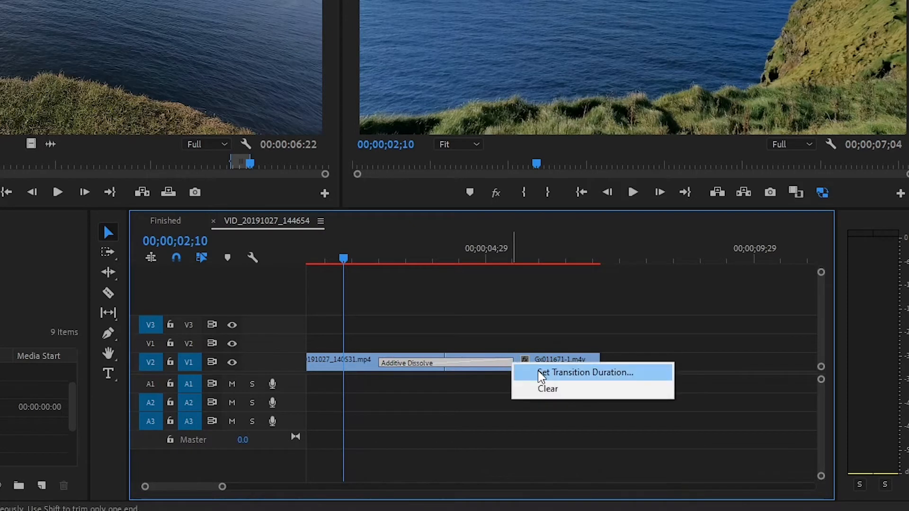
click(537, 372)
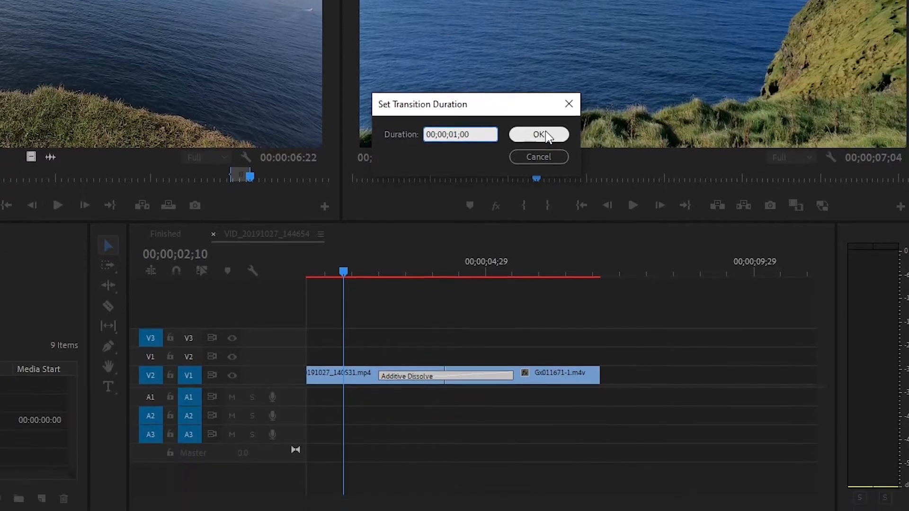
click(544, 264)
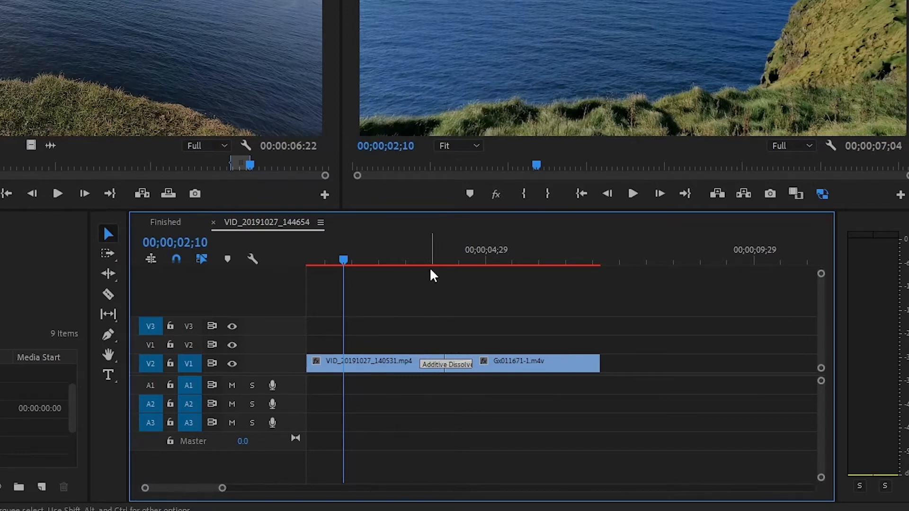
Slide the Additive Dissolve earlier across the cut and extend it by its end edge
scroll(429, 267, up, 3)
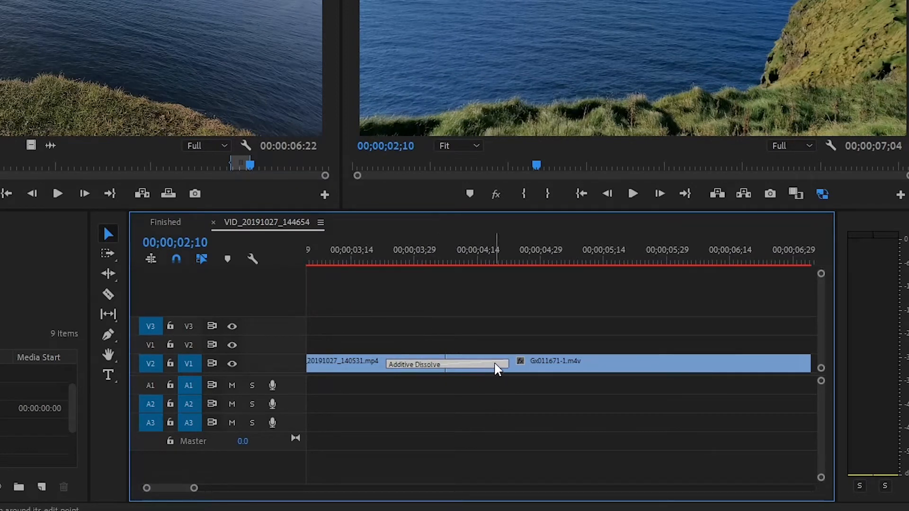
drag(497, 368, 432, 363)
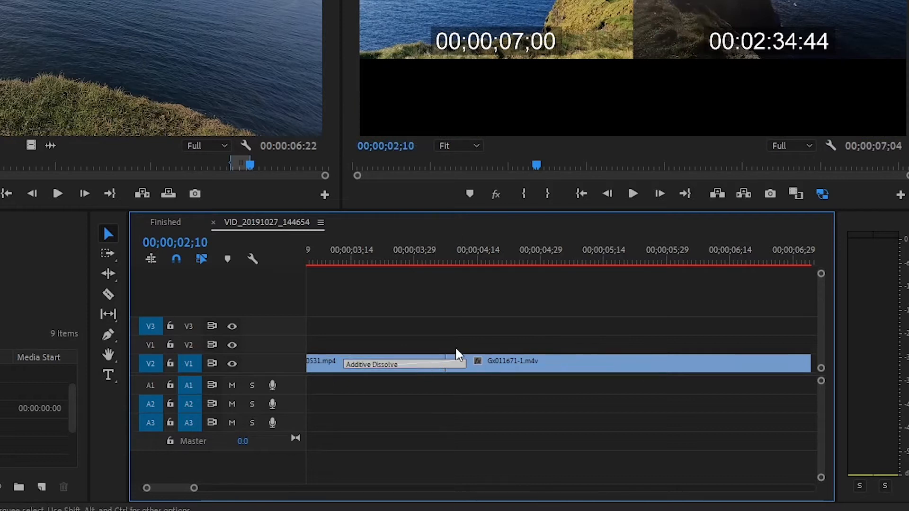
scroll(434, 359, down, 2)
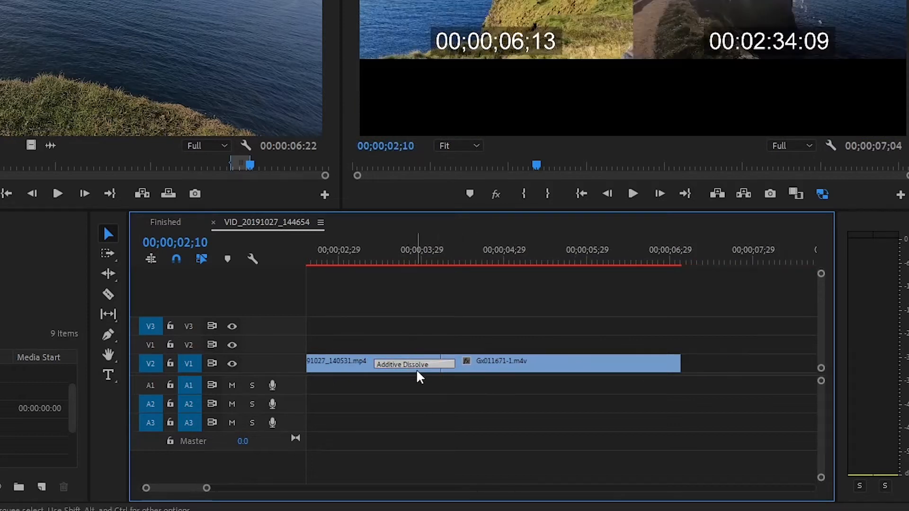
drag(445, 365, 512, 366)
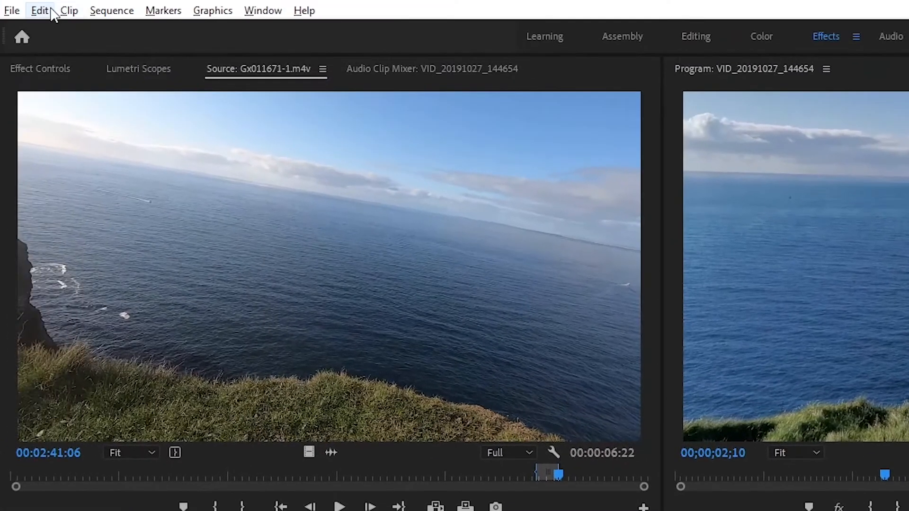
Set the Video Transition Default Duration to 3.00 seconds in the Timeline preferences
click(41, 10)
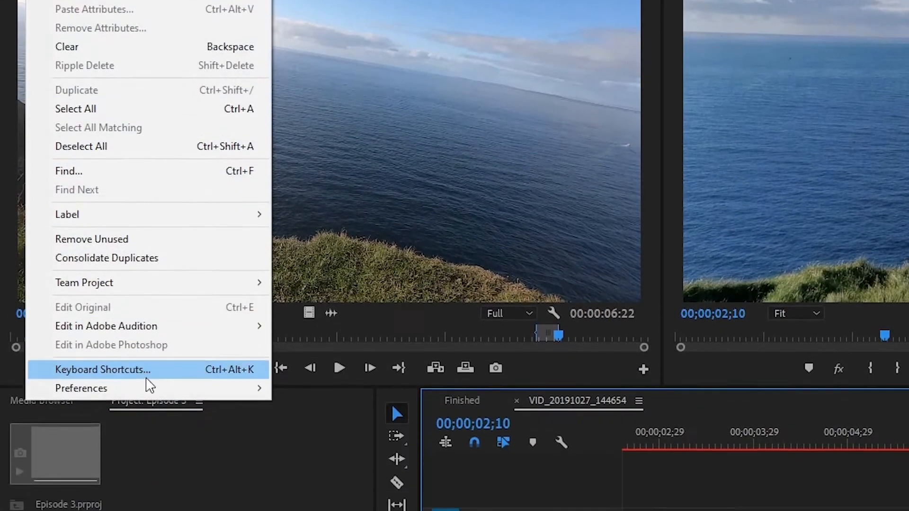
mouse_move(153, 500)
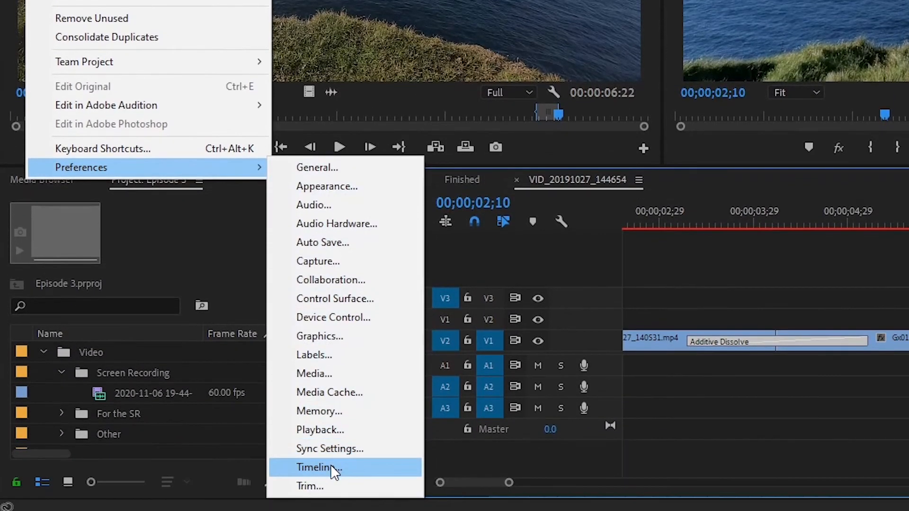
click(330, 464)
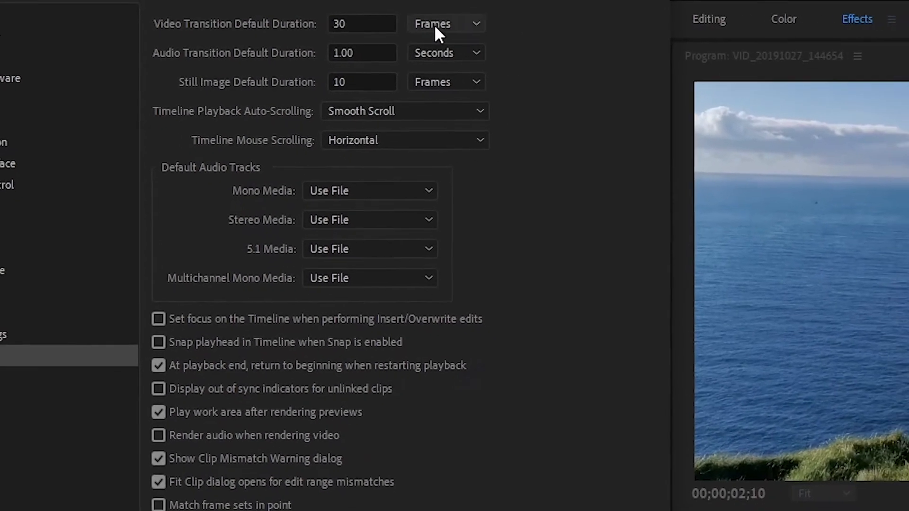
click(457, 26)
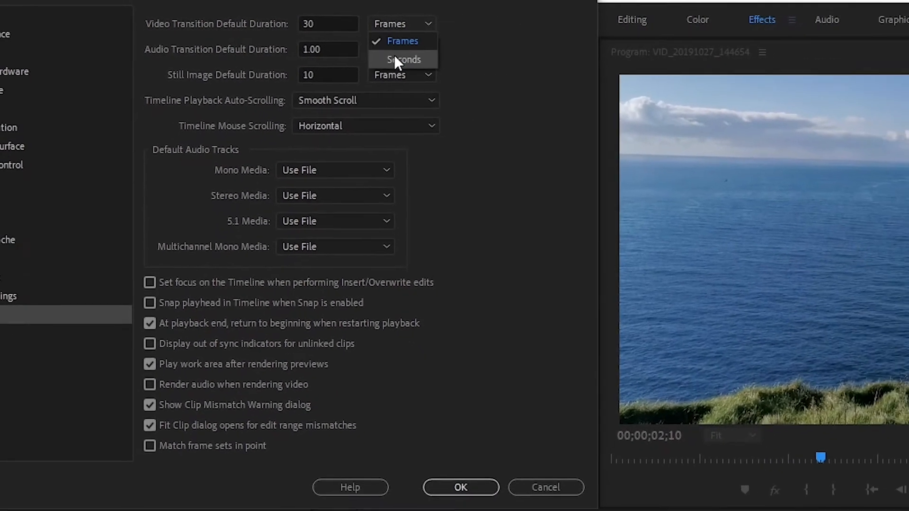
click(395, 57)
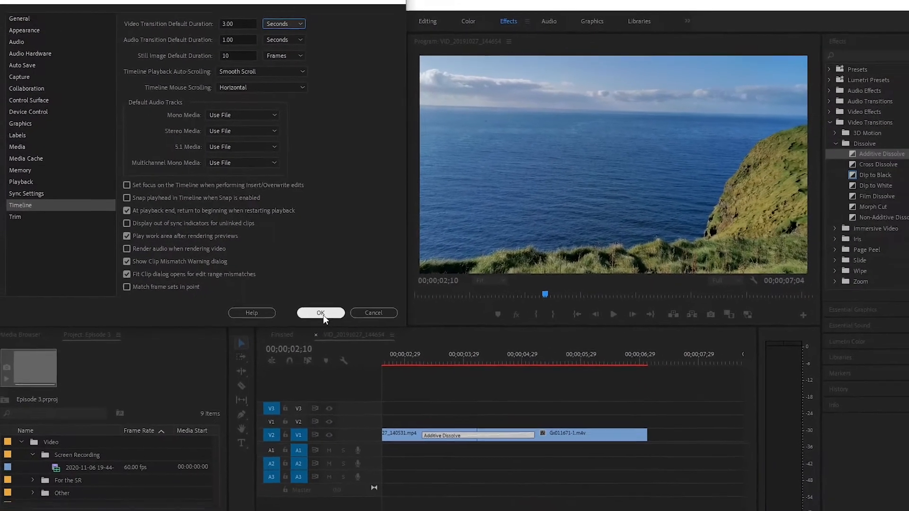
click(320, 313)
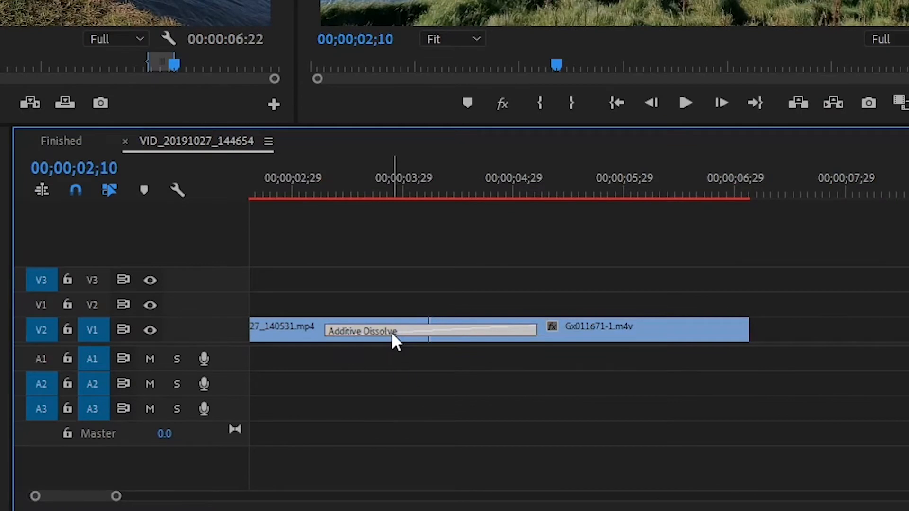
Try removing the Additive Dissolve from the cut by clearing it, then undo that and delete the transition directly
right_click(434, 411)
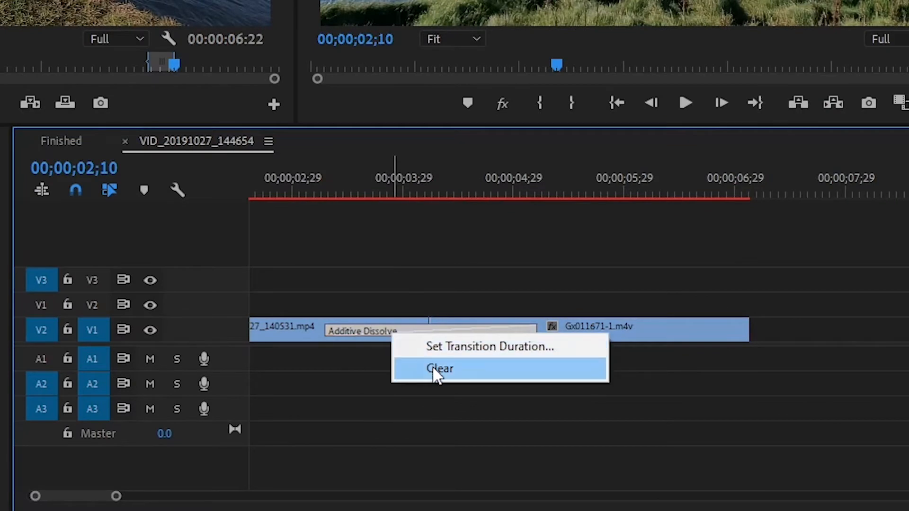
click(445, 370)
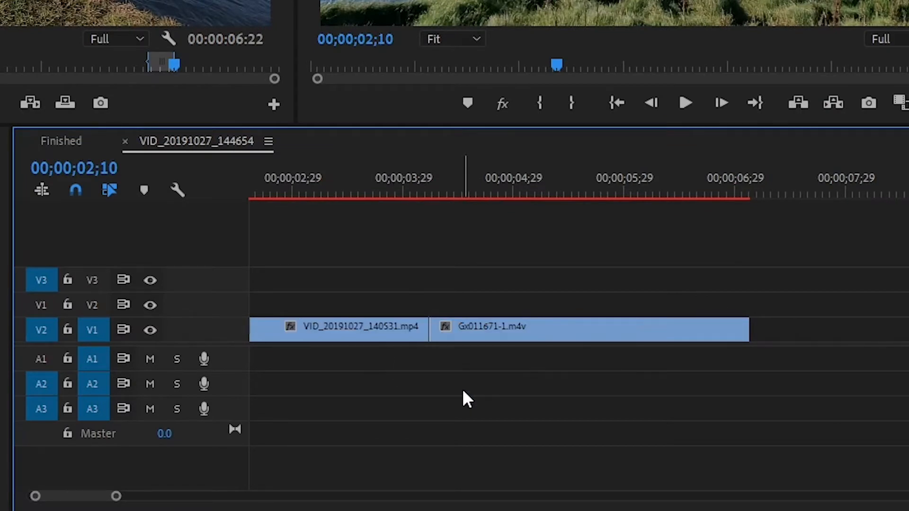
key(ctrl+z)
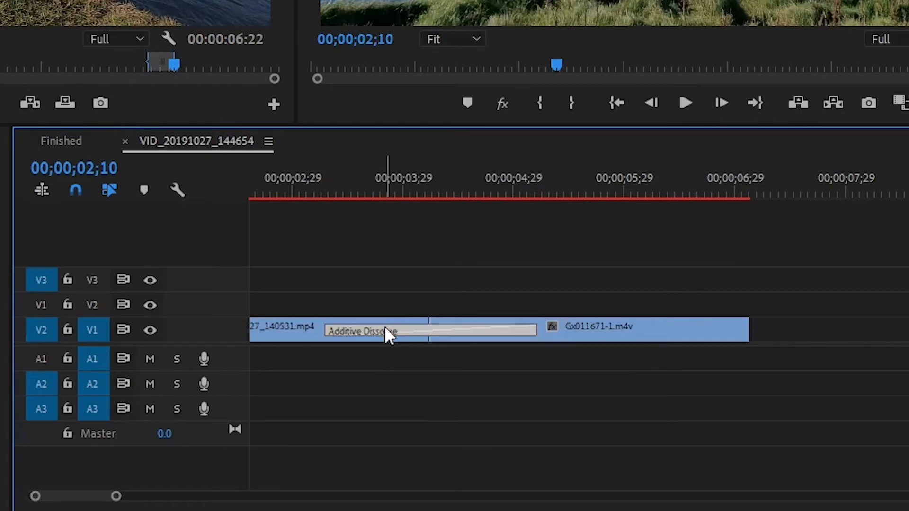
key(Delete)
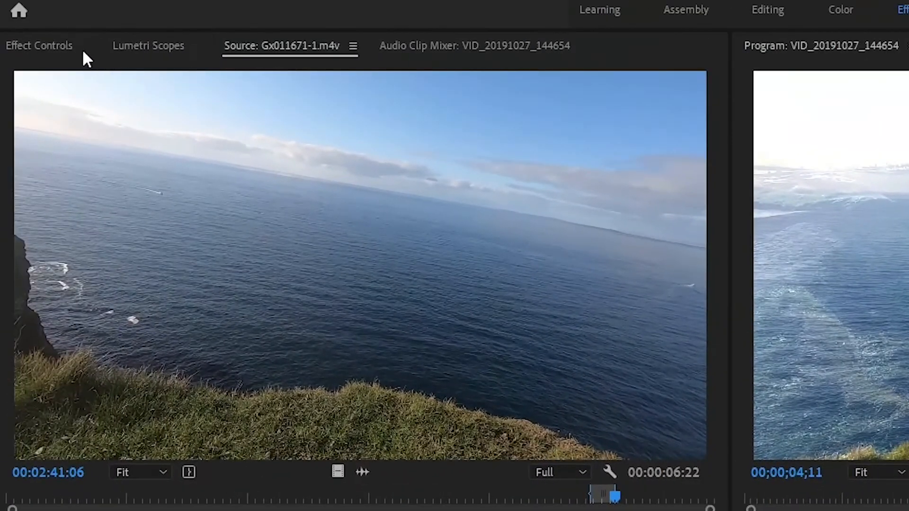
In the Effect Controls, lengthen the Additive Dissolve to 00;00;01;09 by its end edge and slide it earlier
click(51, 47)
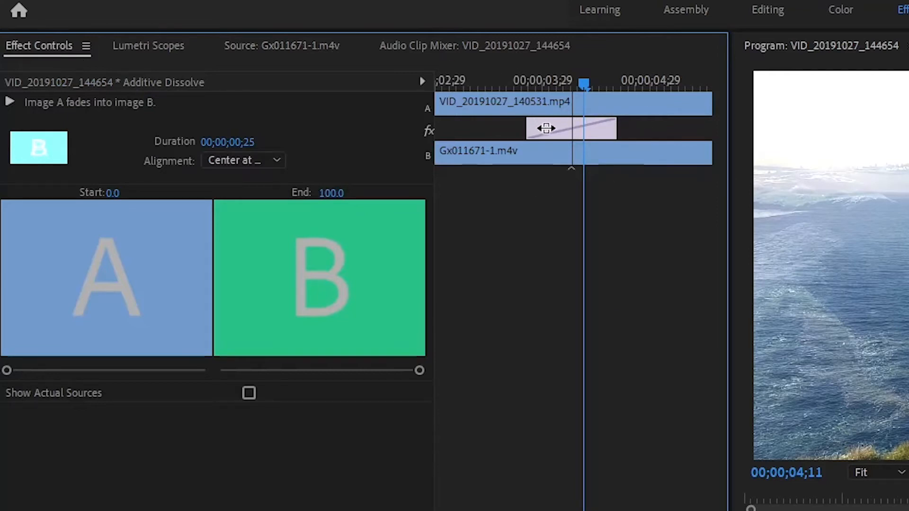
drag(609, 125, 670, 127)
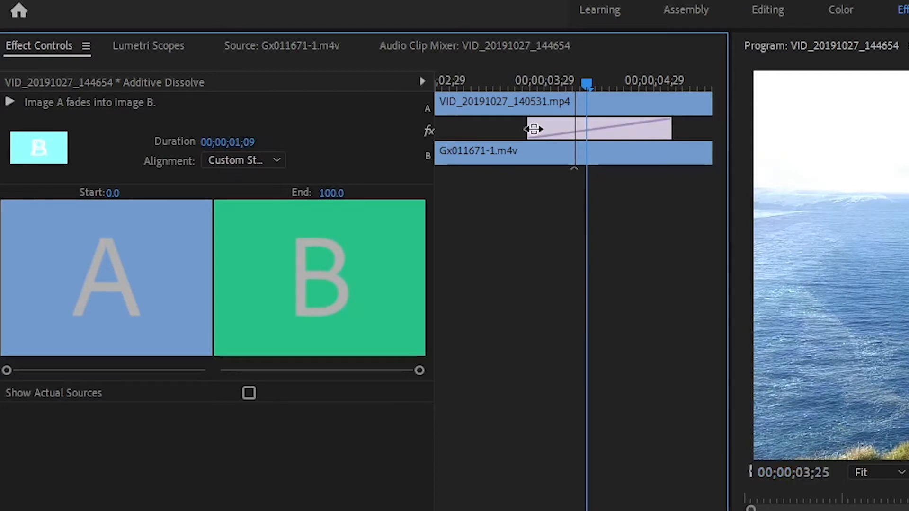
drag(533, 129, 505, 122)
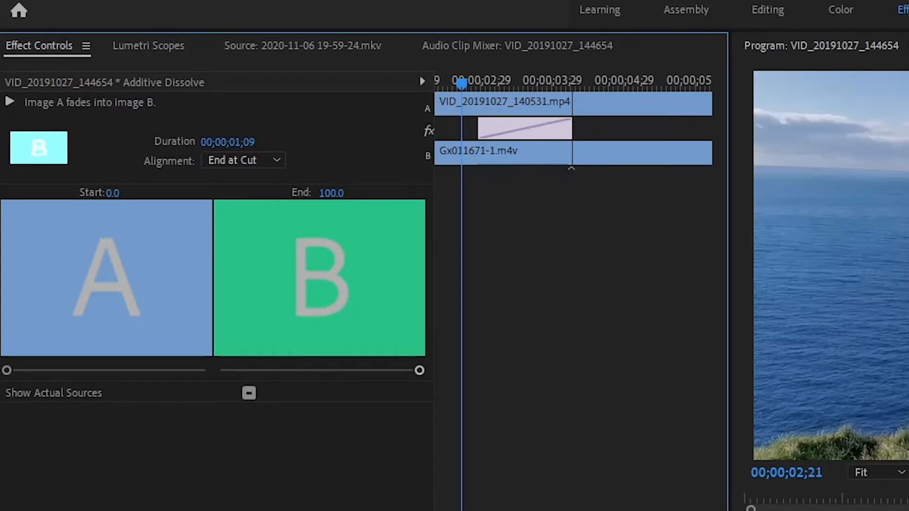
Set the Additive Dissolve's duration to 00;00;00;24 and its alignment to Start at Cut
drag(230, 145, 235, 145)
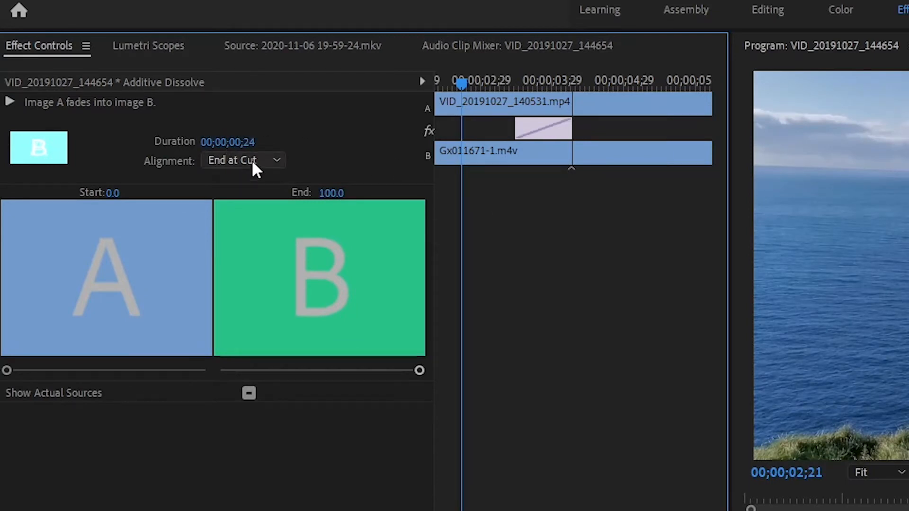
click(251, 160)
click(253, 200)
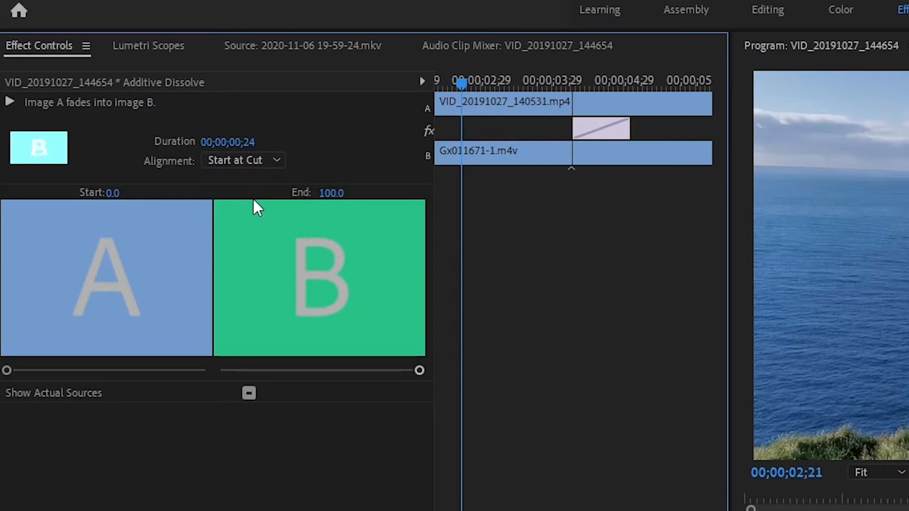
Switch the transition's alignment to Center at Cut, then to End at Cut, and back to Center at Cut
click(247, 162)
click(252, 179)
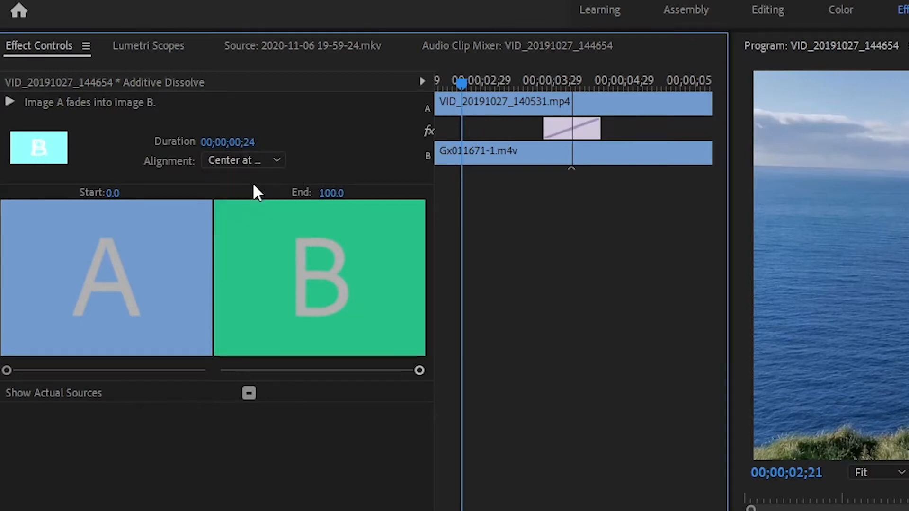
click(243, 161)
click(252, 220)
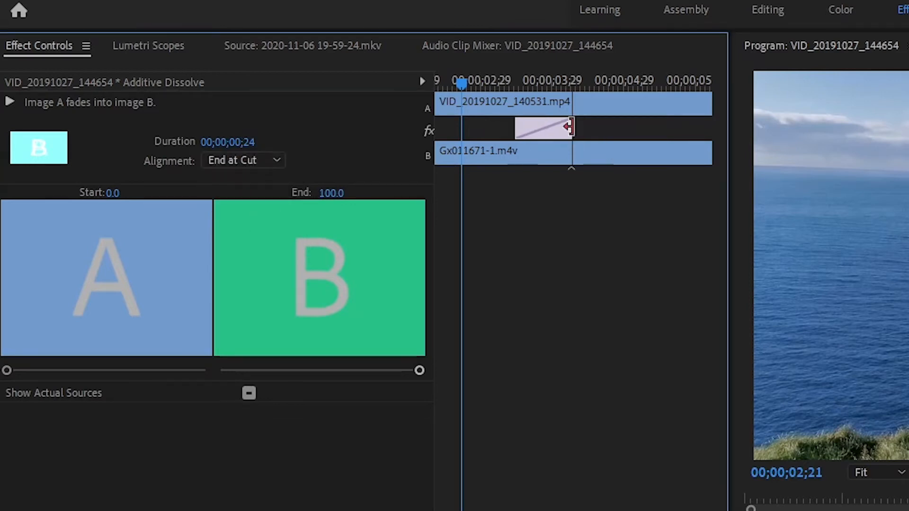
click(246, 160)
click(246, 179)
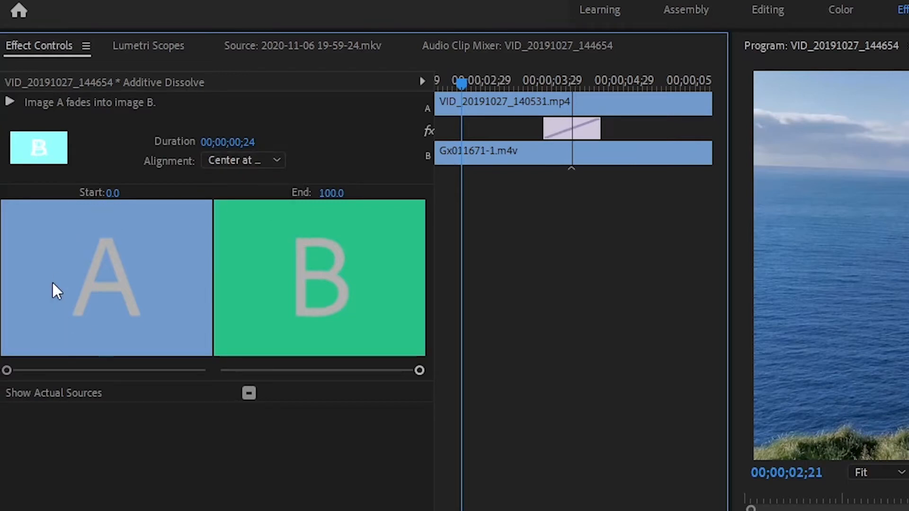
Set the transition's start to 17.5 and its end to 72.0, and play back the result
drag(6, 372, 41, 370)
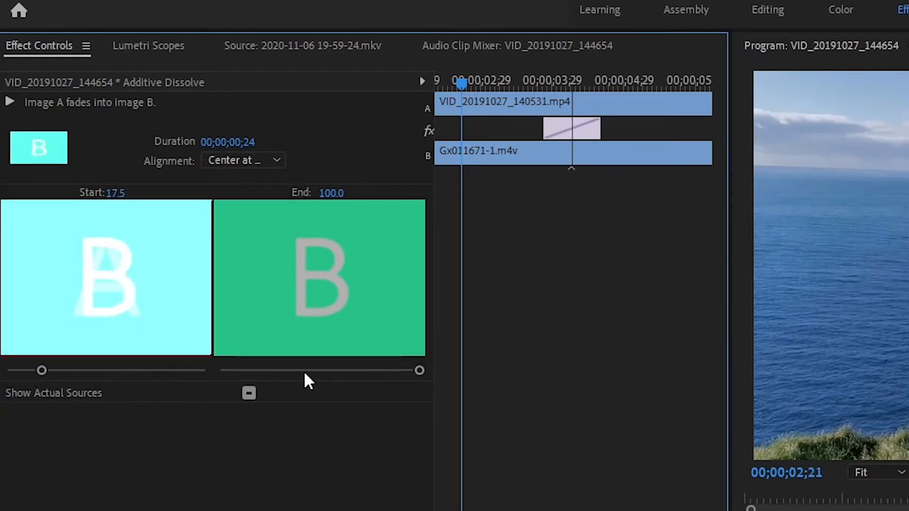
drag(408, 374, 364, 371)
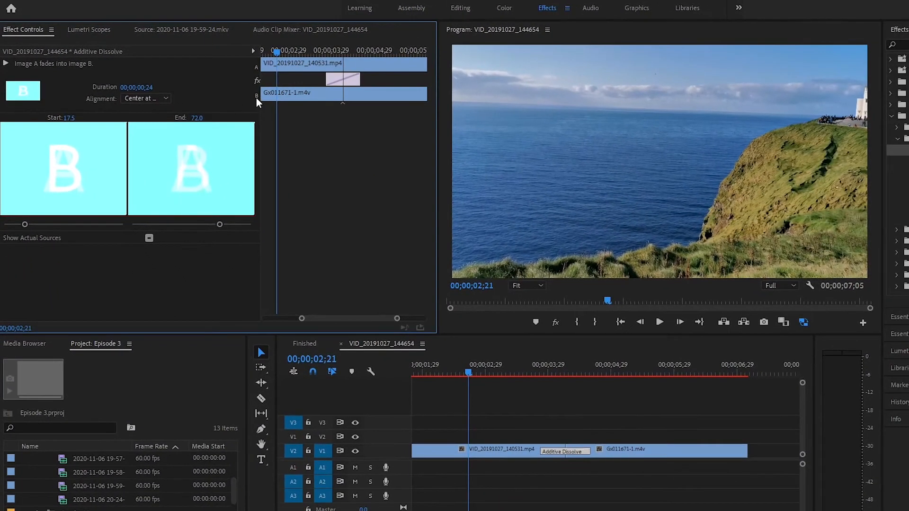
key(space)
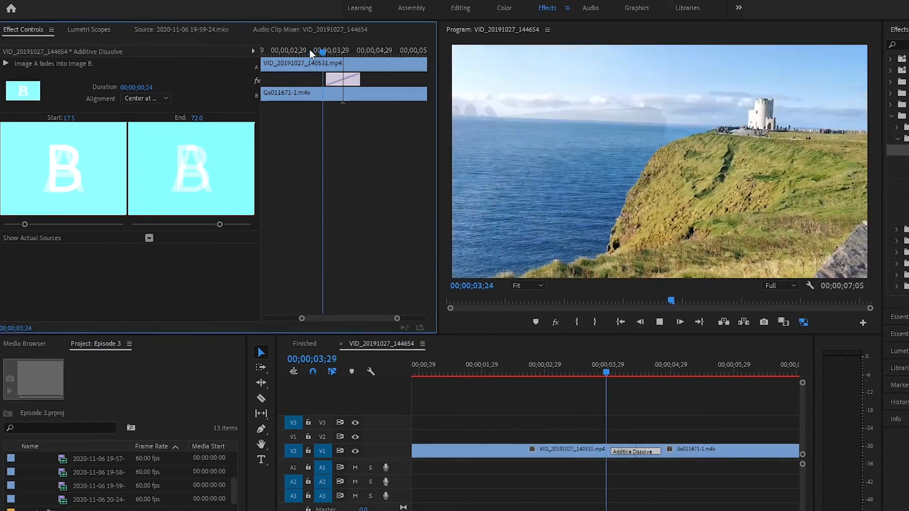
click(310, 52)
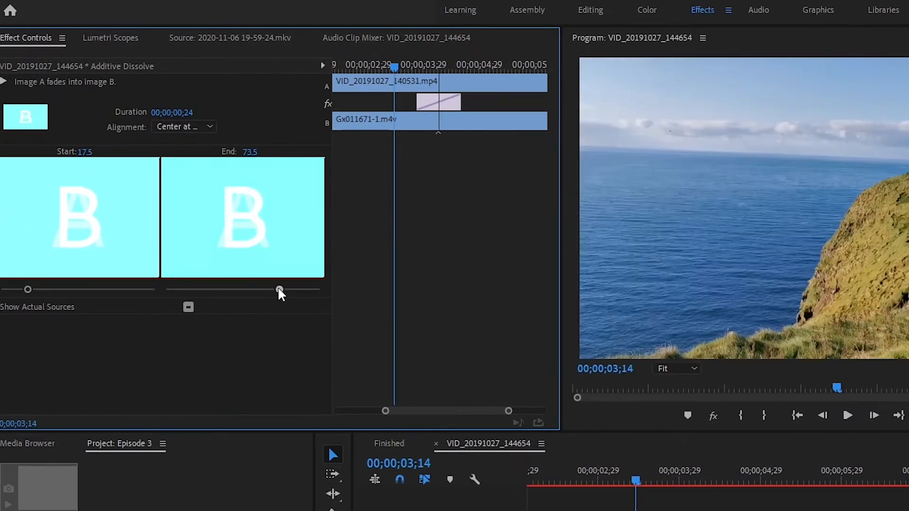
Restore the transition's end to 100.0 and its start to the minimum, and toggle Show Actual Sources
drag(219, 225, 252, 224)
drag(28, 289, 2, 289)
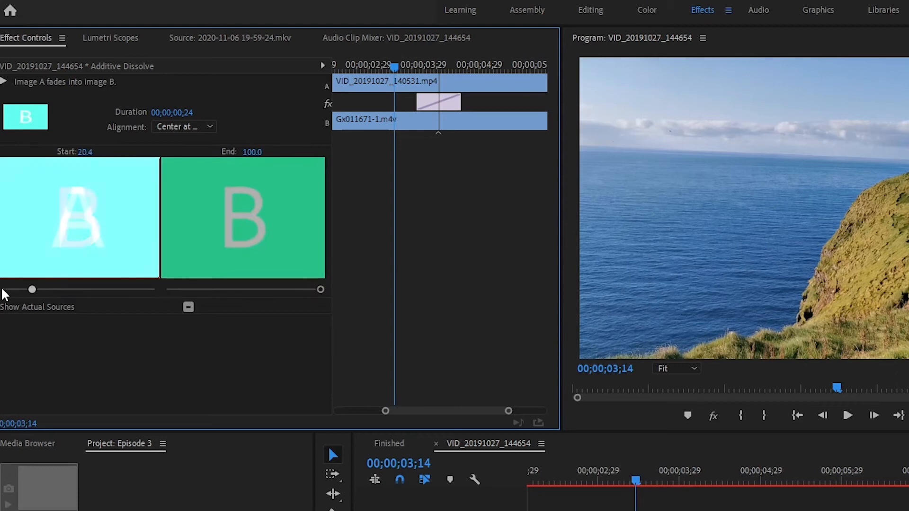
click(188, 307)
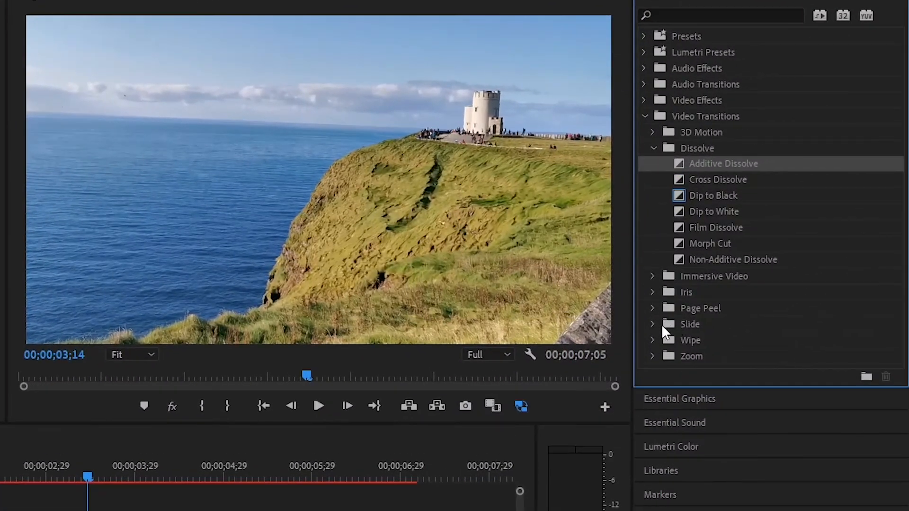
Replace the Additive Dissolve between the two clips with the Split transition from the Slide group, and select it for editing
click(751, 267)
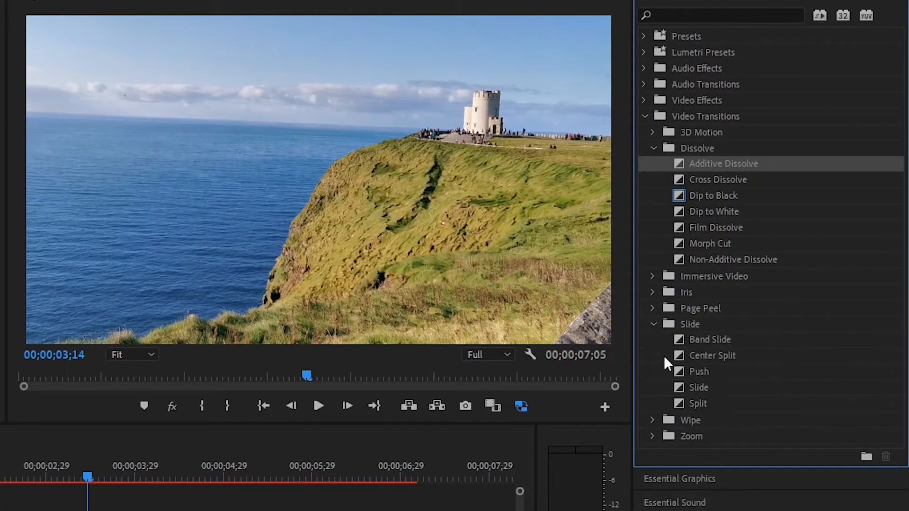
drag(688, 395, 160, 510)
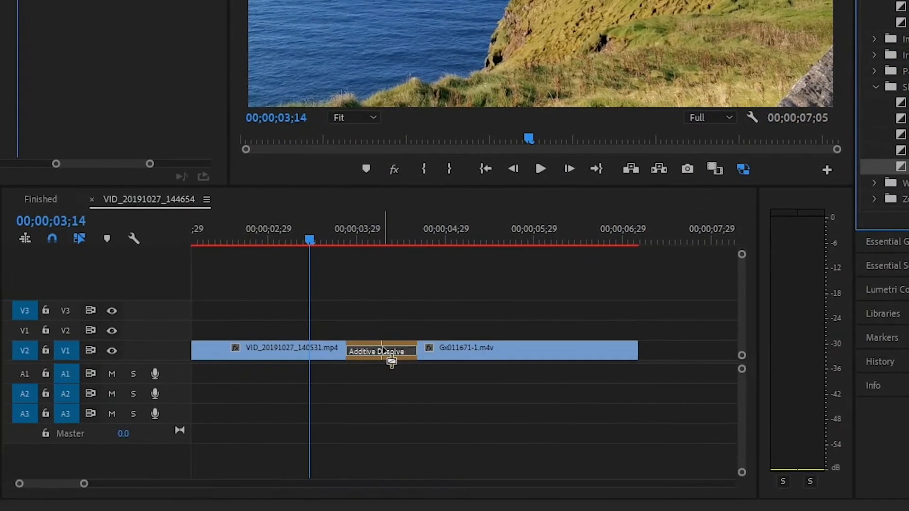
click(383, 352)
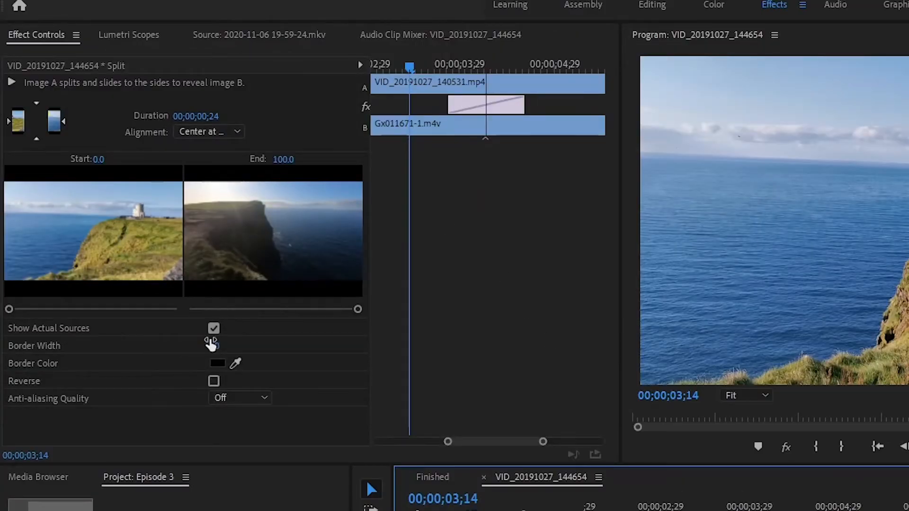
Set the Split transition's border width to 16.6 and its border color to red
drag(213, 346, 210, 360)
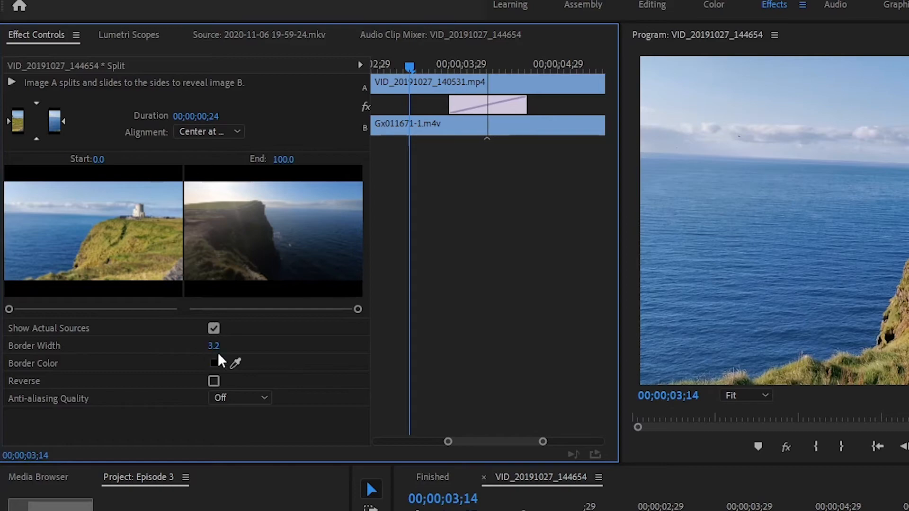
click(218, 363)
click(345, 303)
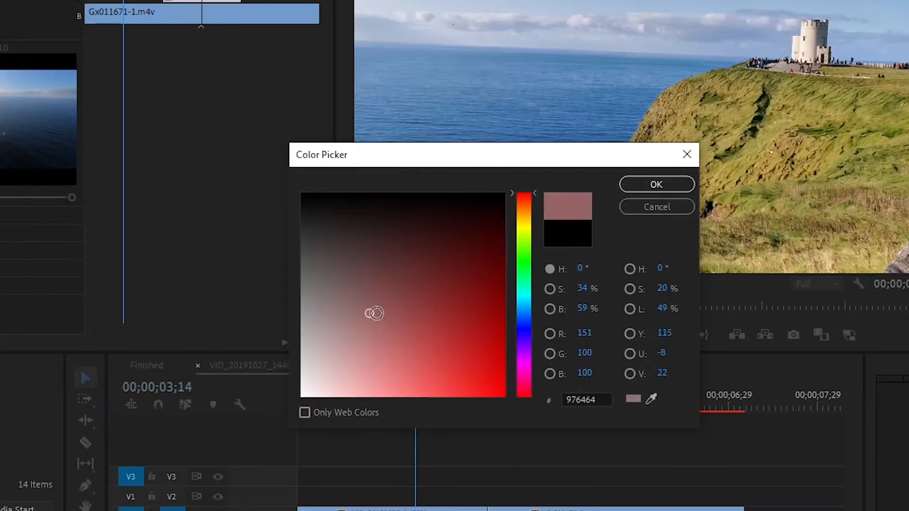
click(655, 183)
click(232, 403)
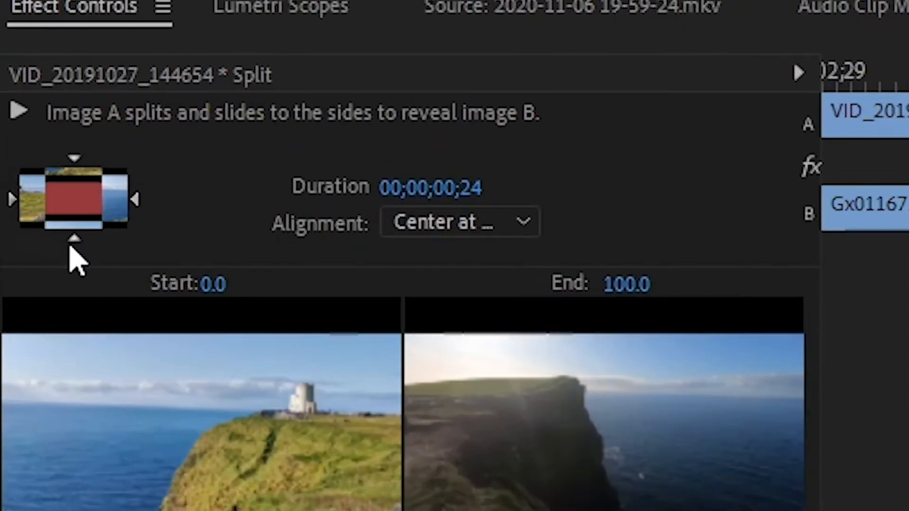
Change the direction in which the Split transition opens, and play back the sequence across the cut
click(76, 242)
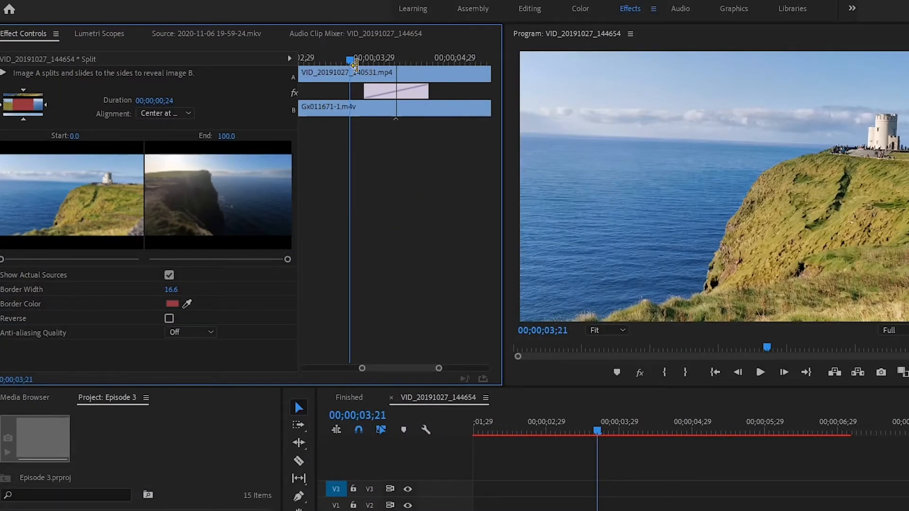
key(space)
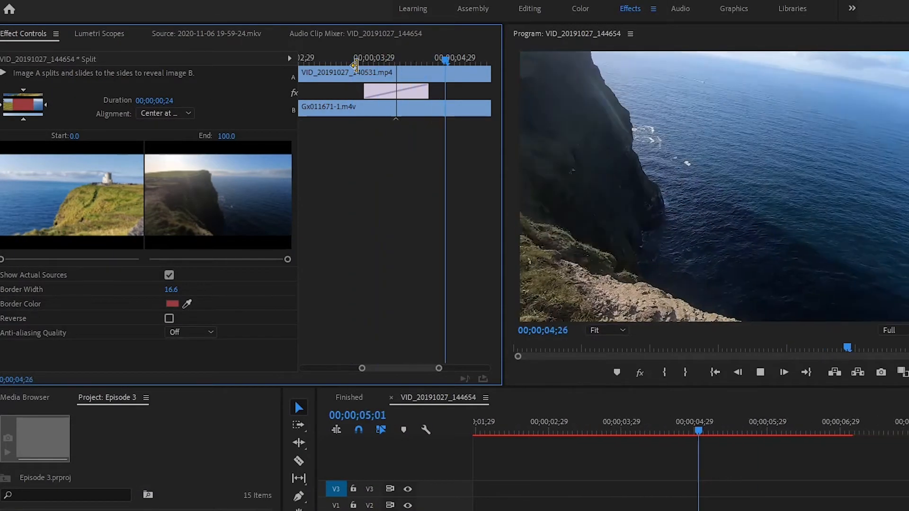
key(space)
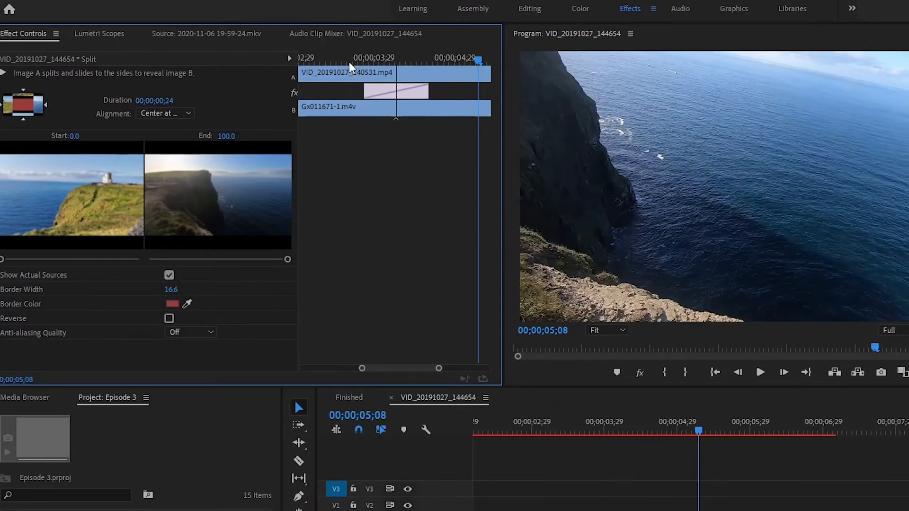
click(348, 60)
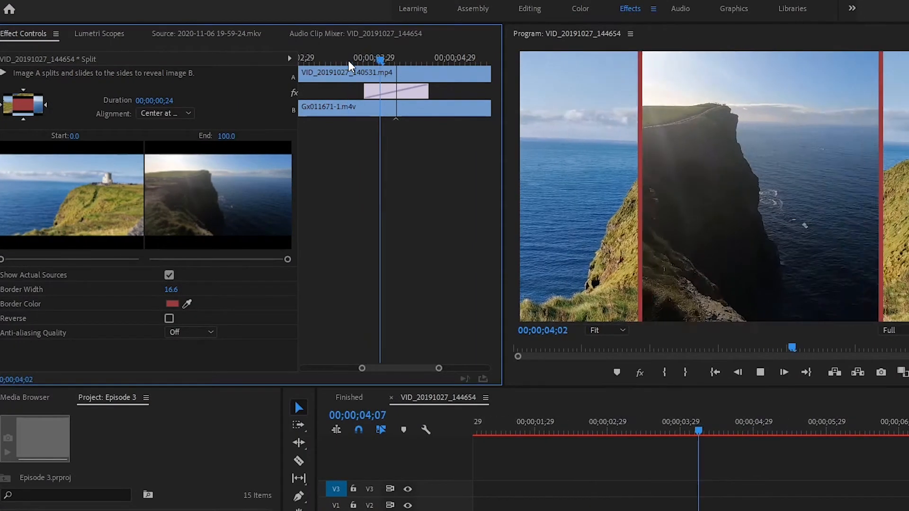
key(space)
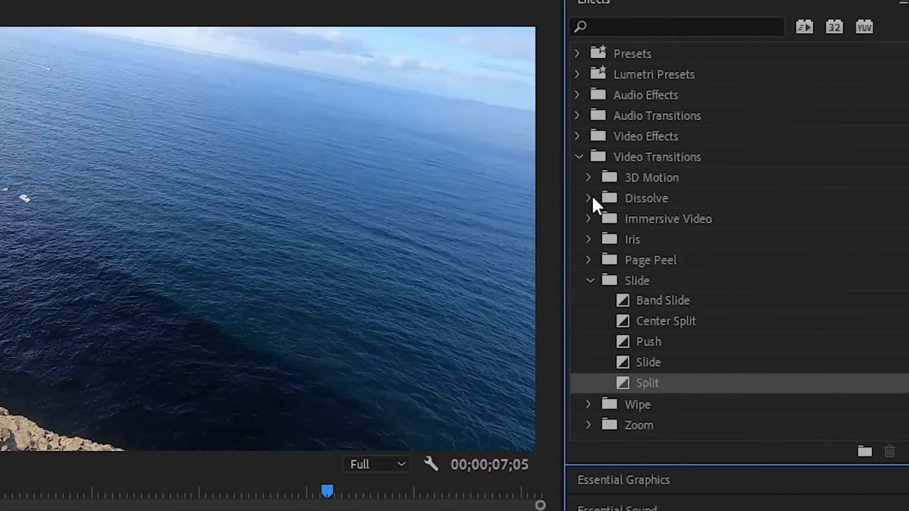
Try applying the Dip to Black dissolve one by one to several cuts in the longer VID_20191027_144654 sequence
click(788, 136)
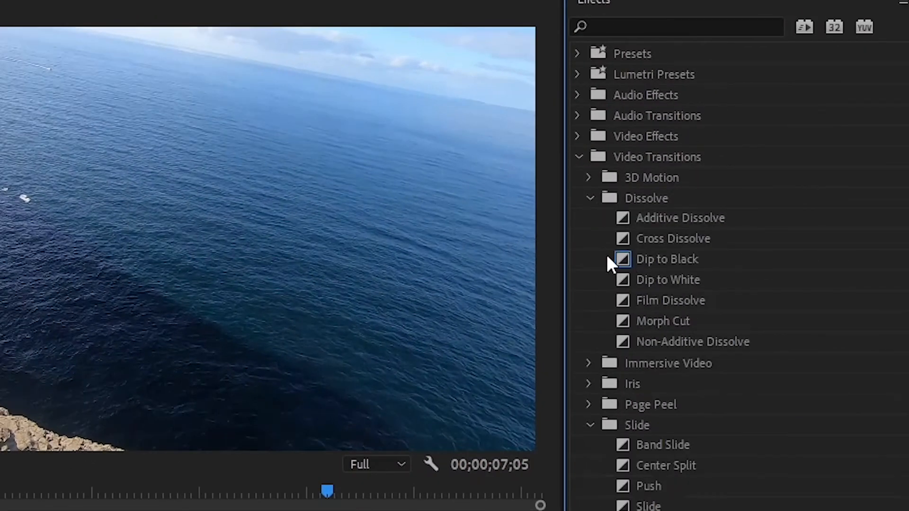
click(663, 261)
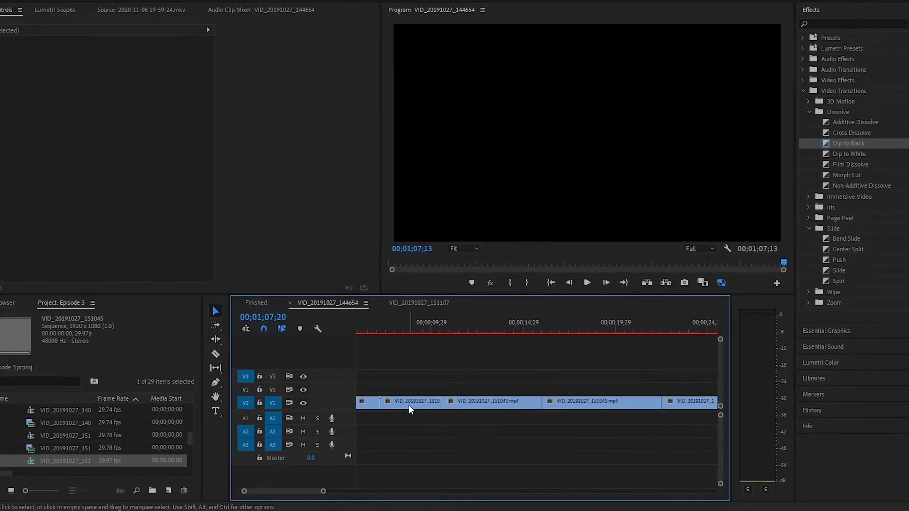
scroll(496, 378, down, 8)
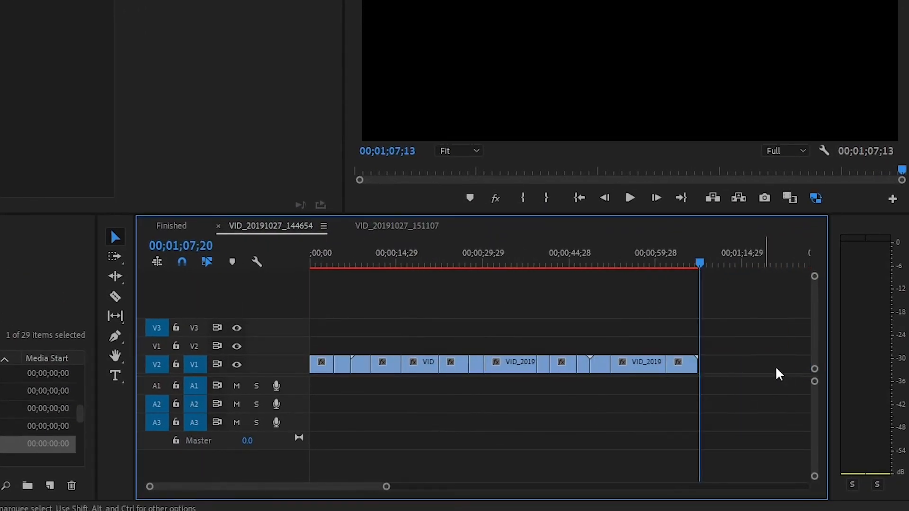
scroll(477, 379, up, 5)
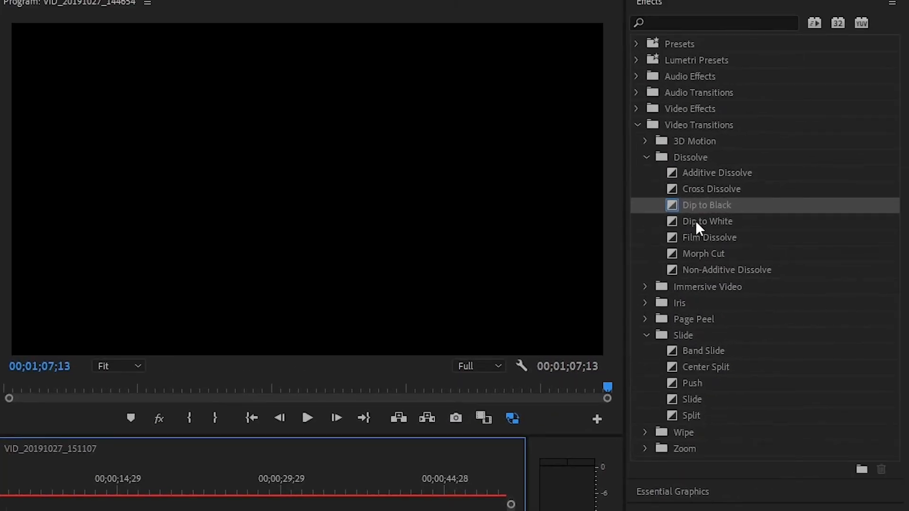
drag(696, 222, 390, 397)
drag(873, 136, 437, 397)
drag(873, 136, 478, 397)
drag(874, 135, 488, 407)
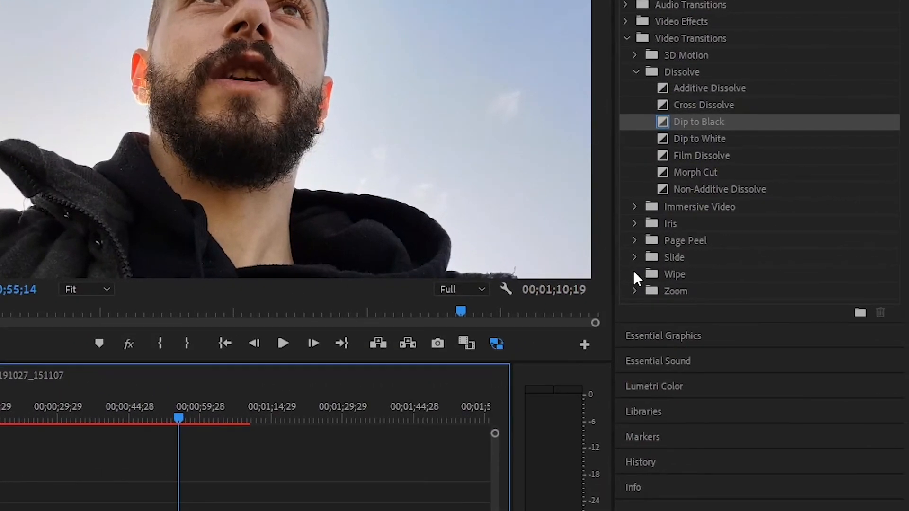
Set the Wipe transition from the Wipe group as the default transition
click(721, 263)
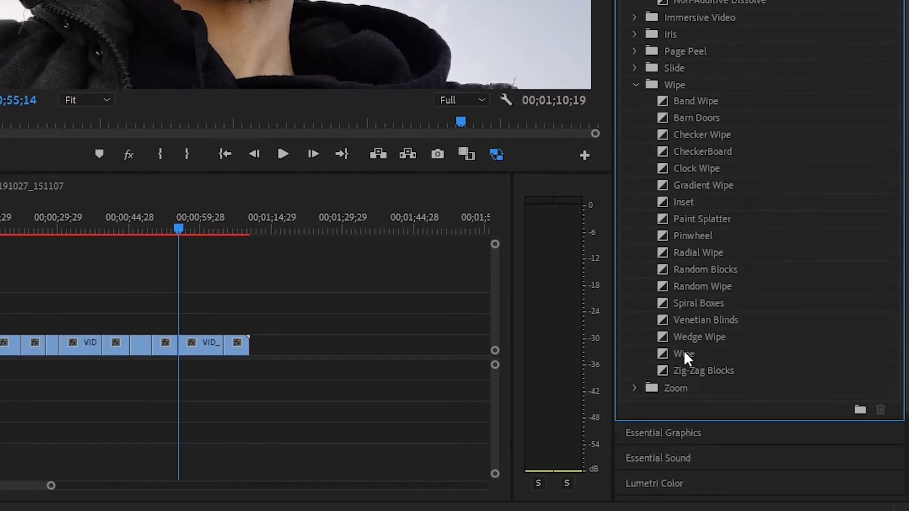
right_click(685, 355)
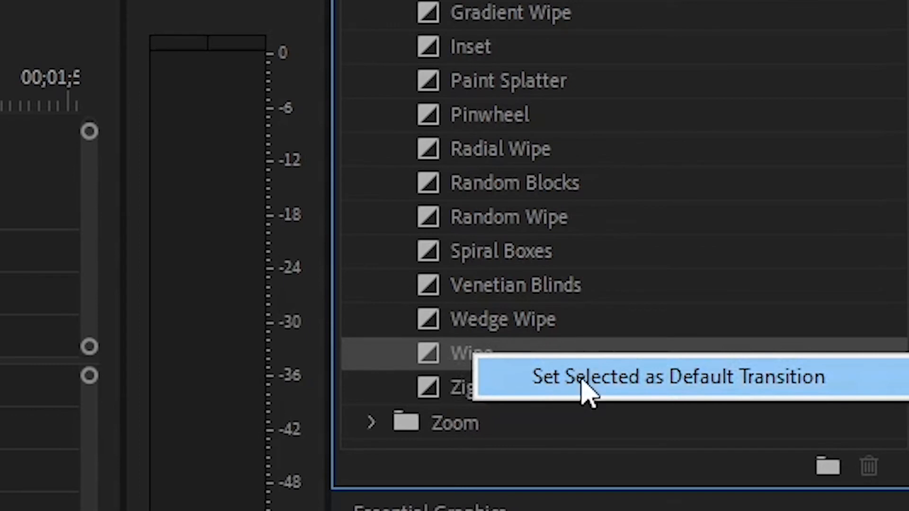
click(587, 388)
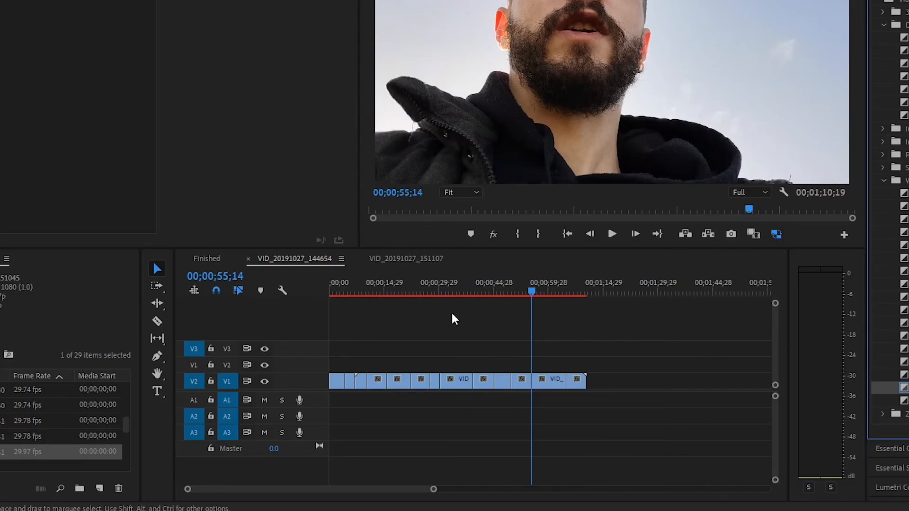
Select all clips in the sequence and apply the default transition to the whole selection
click(397, 361)
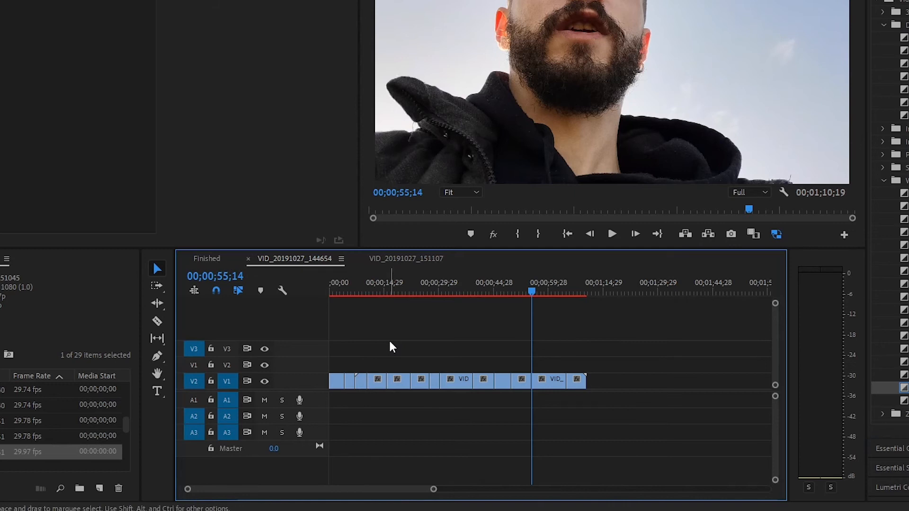
key(ctrl+a)
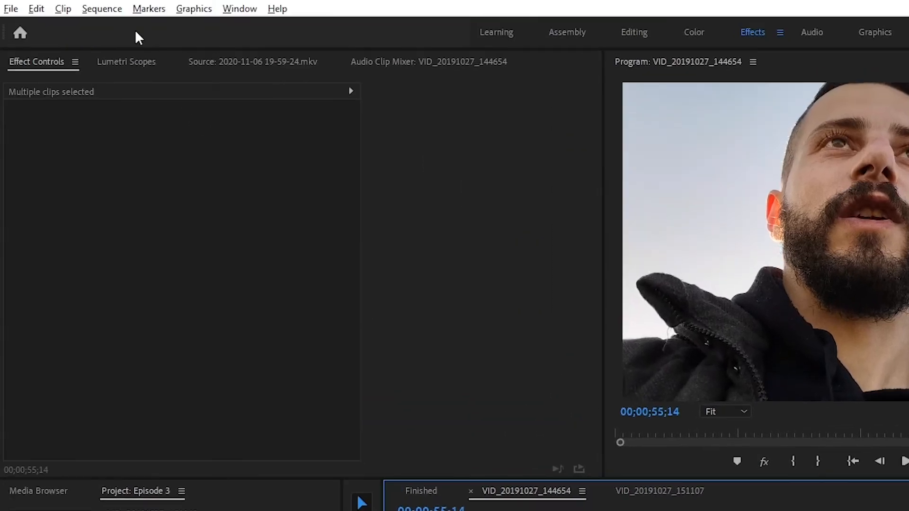
click(102, 9)
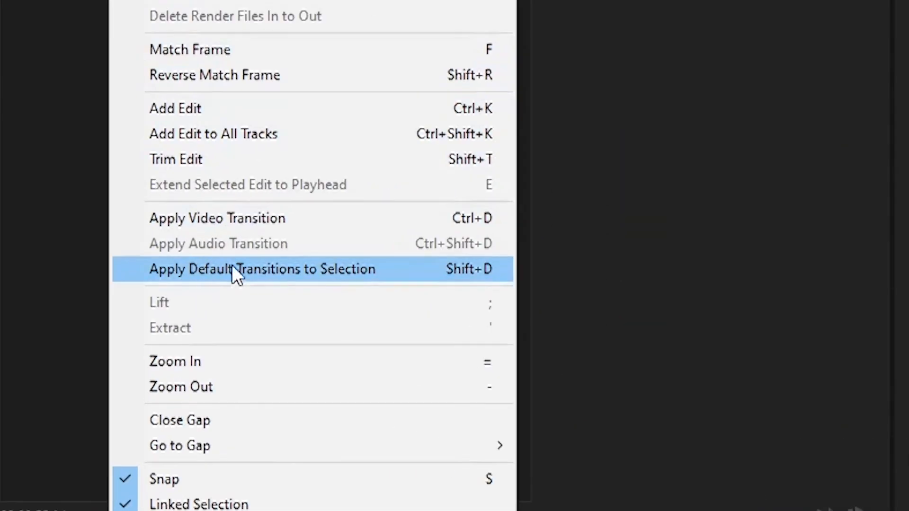
click(226, 275)
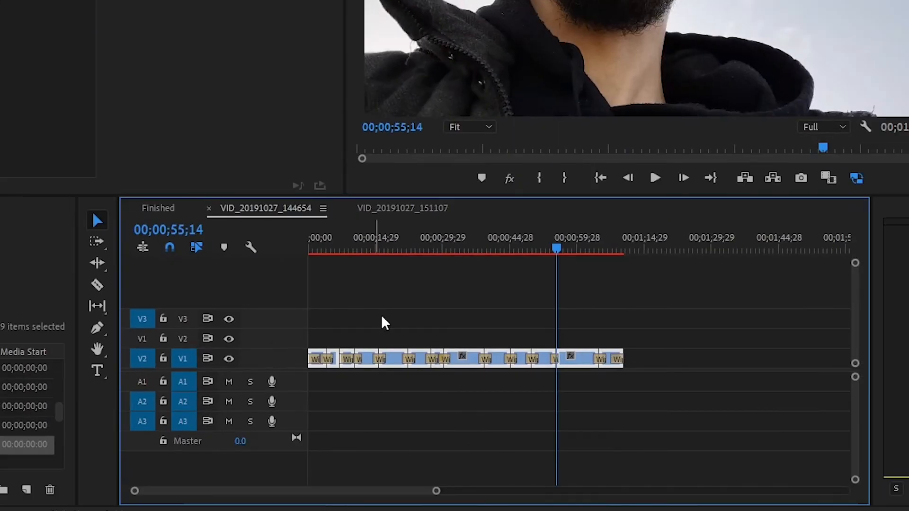
Play back the sequence from about 00;00;14;13 to preview the Wipe transition there
scroll(407, 362, up, 3)
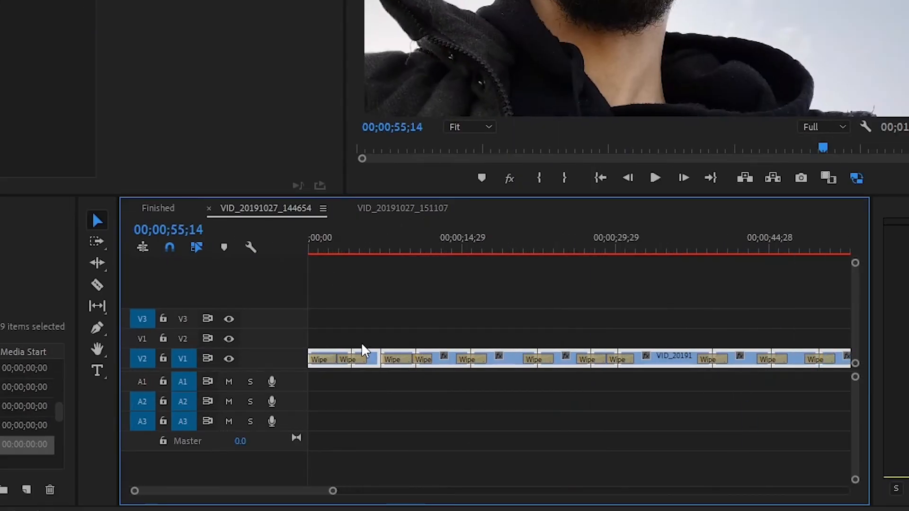
drag(463, 249, 457, 248)
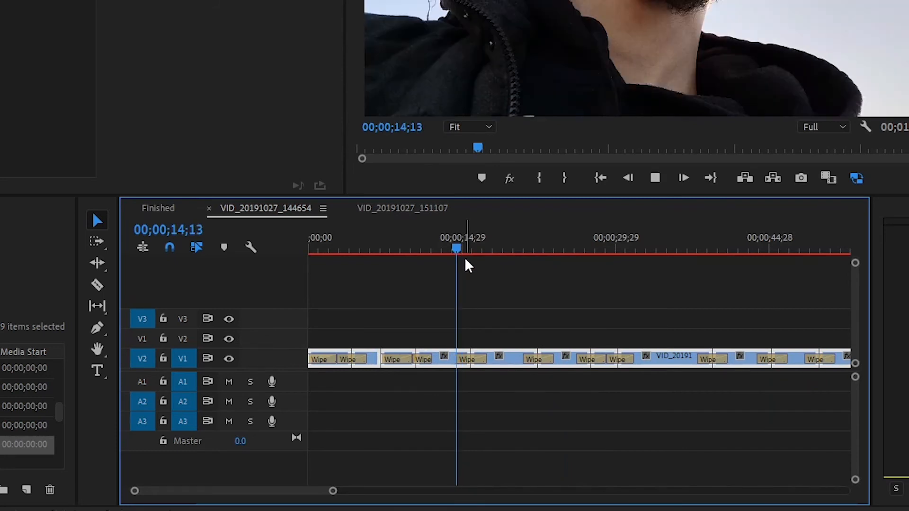
key(space)
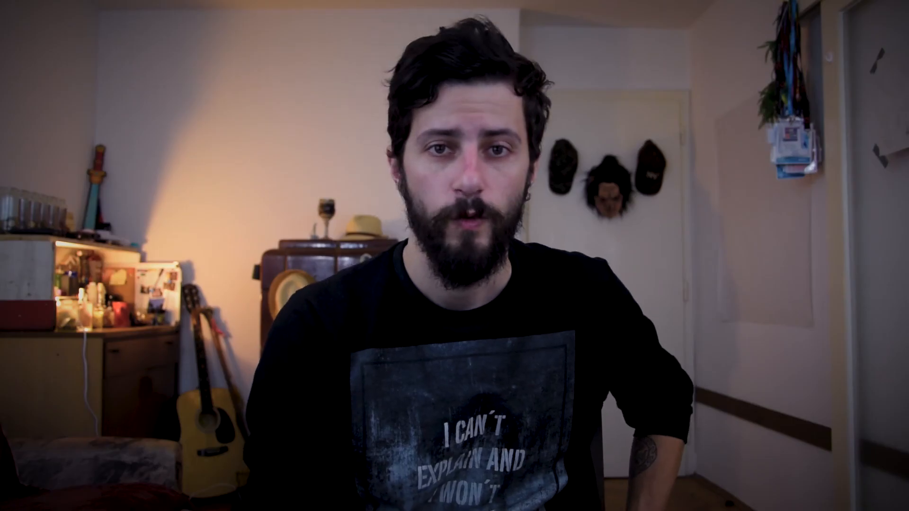